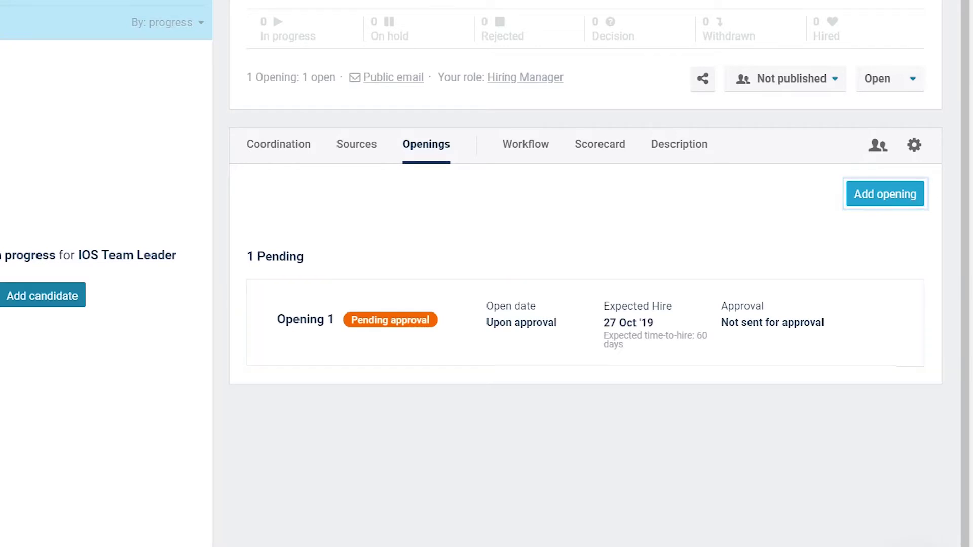
Step: Add a second opening to the IOS Team Leader position and enter the leader's team name as the opening name
click(912, 194)
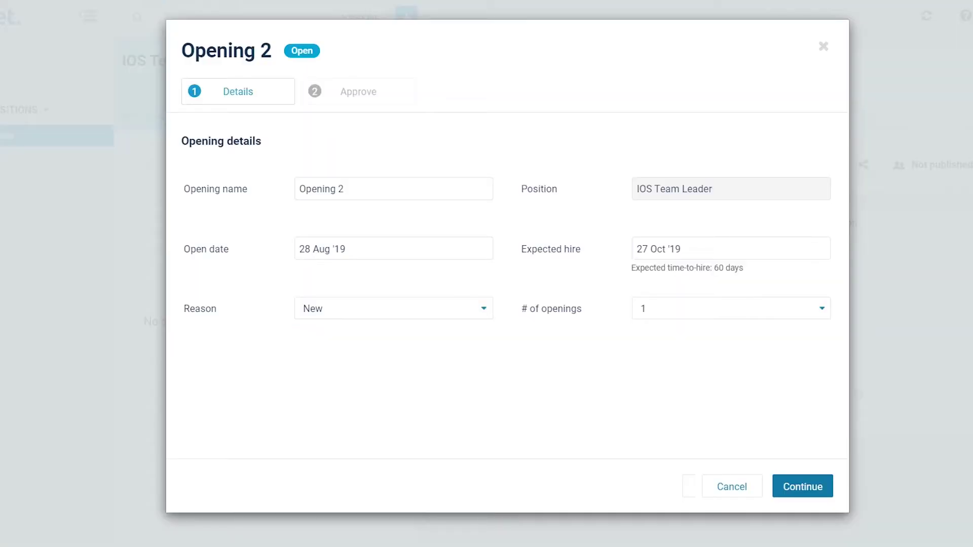
click(456, 188)
key(ctrl+a)
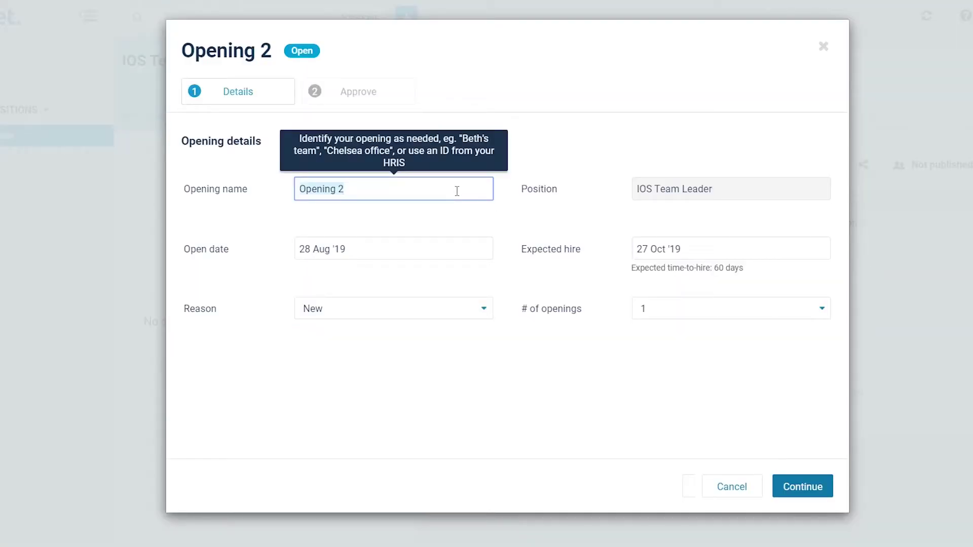
text(Jere)
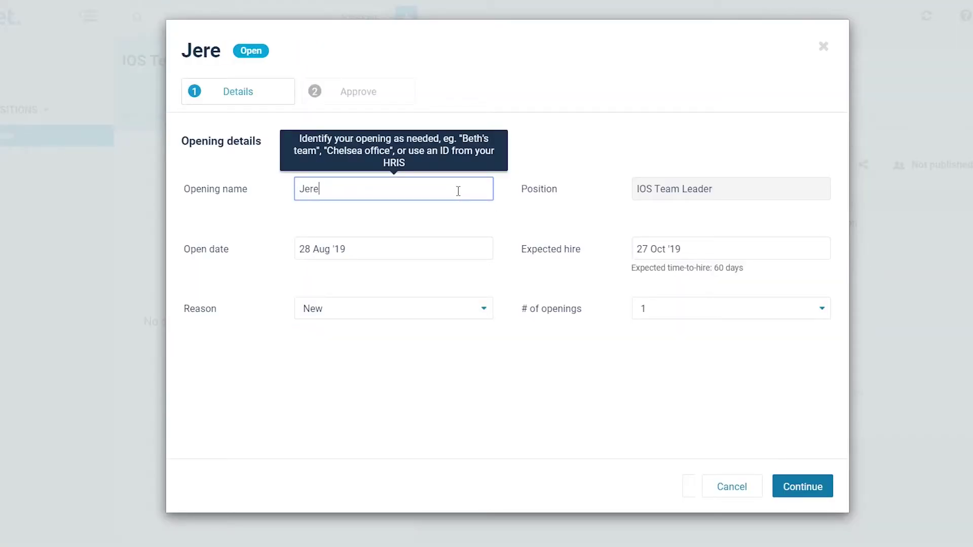
text(my's Team)
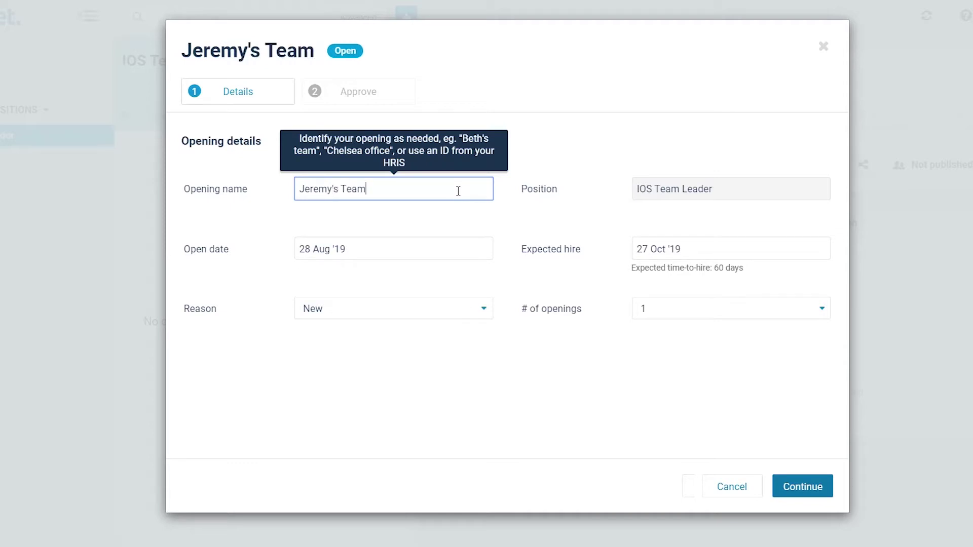
key(Tab)
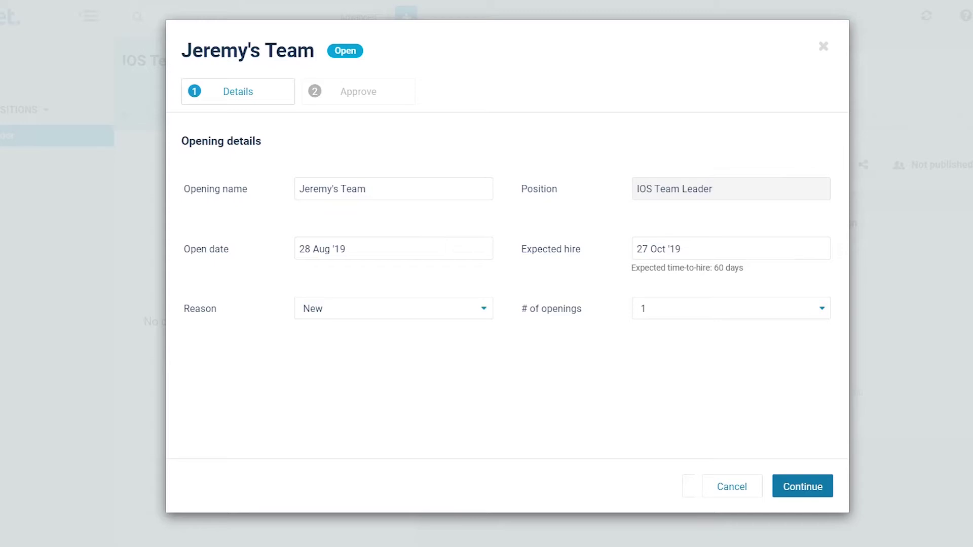
Step: Leave the new opening's open date as it is and set its expected hire date to 28 Oct '19
click(447, 248)
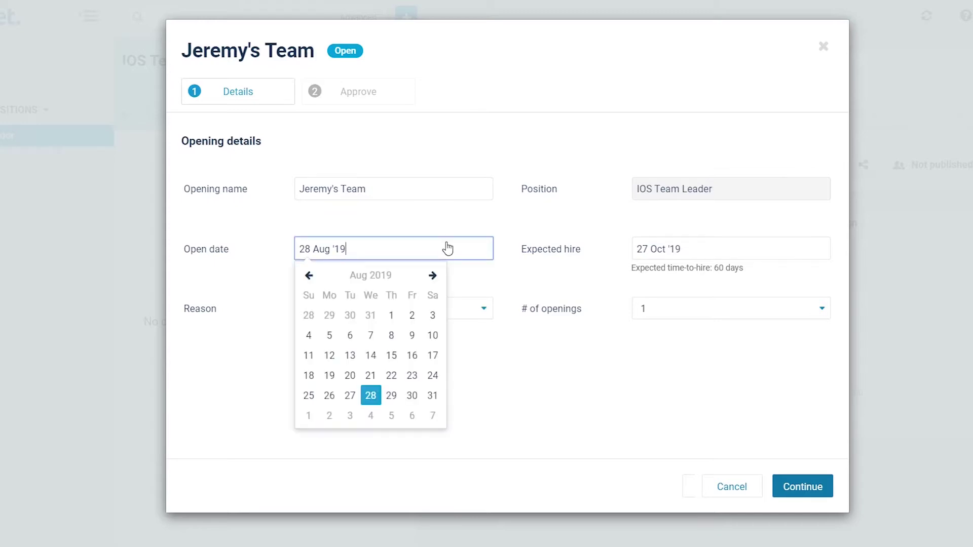
click(716, 253)
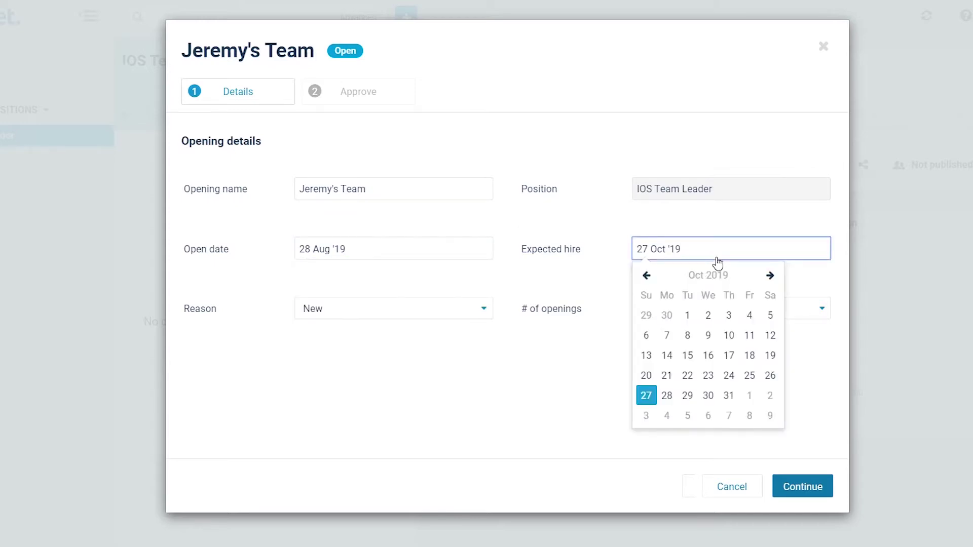
click(667, 395)
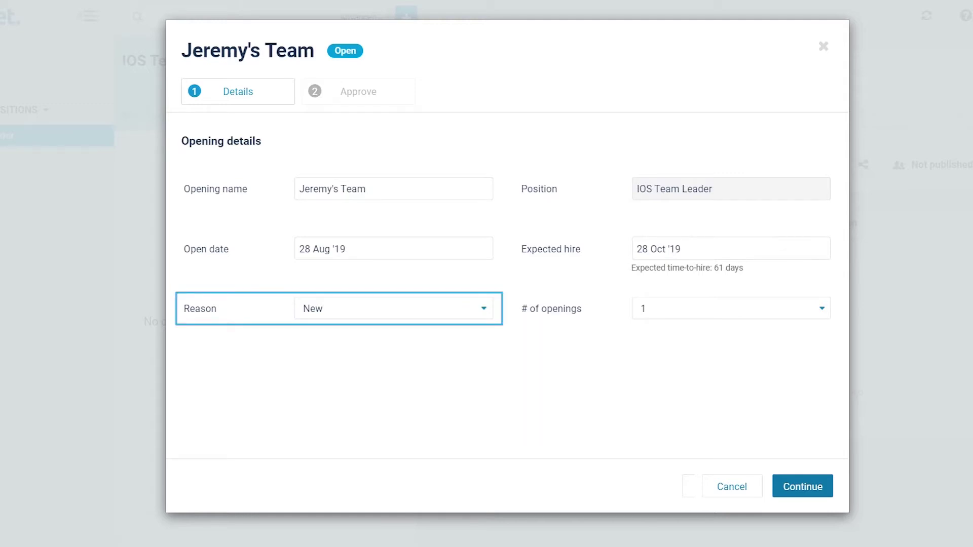
Step: Review the reason and number-of-openings choices, keeping New as the reason and 1 opening
click(439, 315)
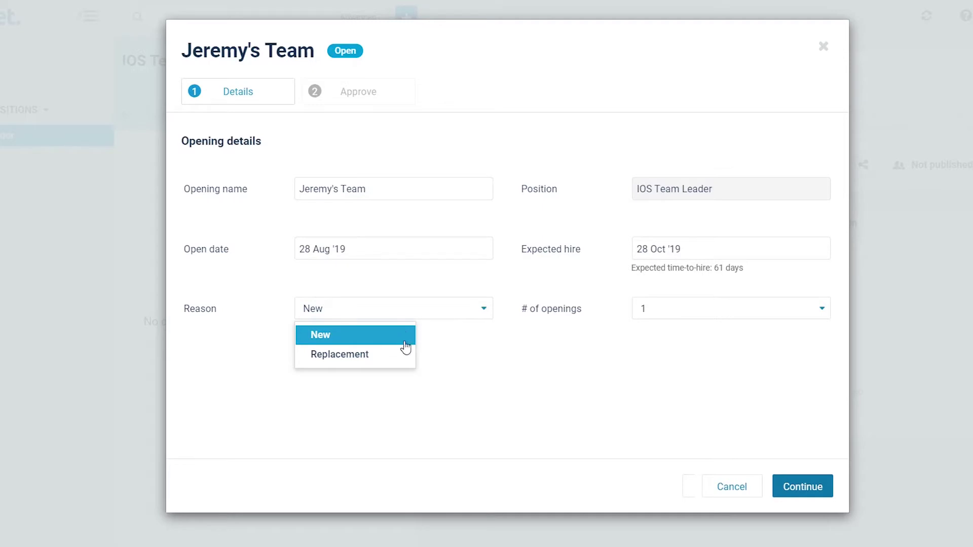
click(428, 358)
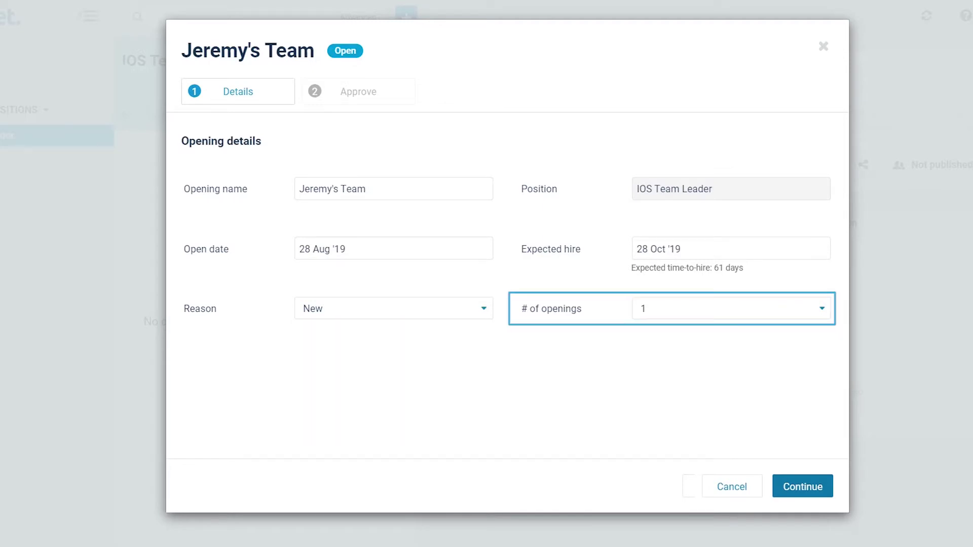
click(811, 318)
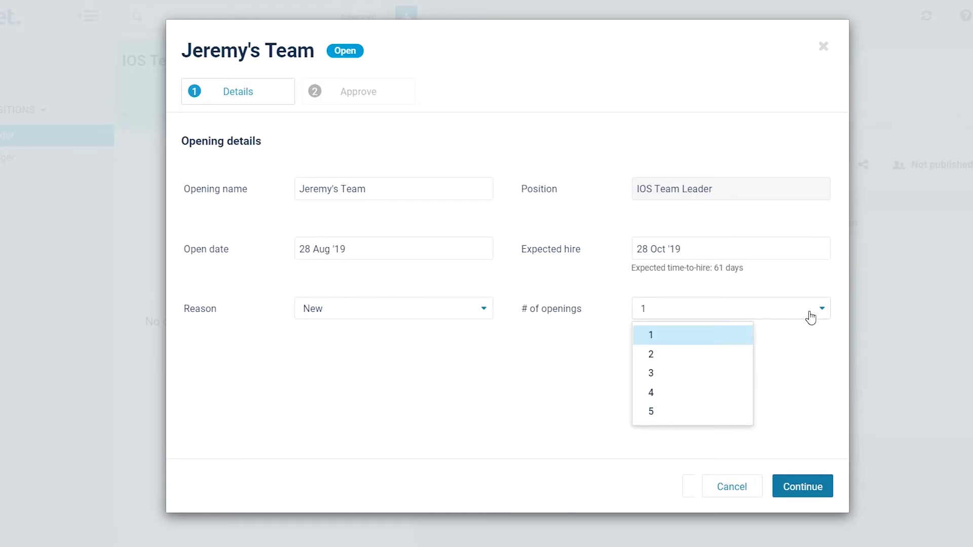
click(811, 318)
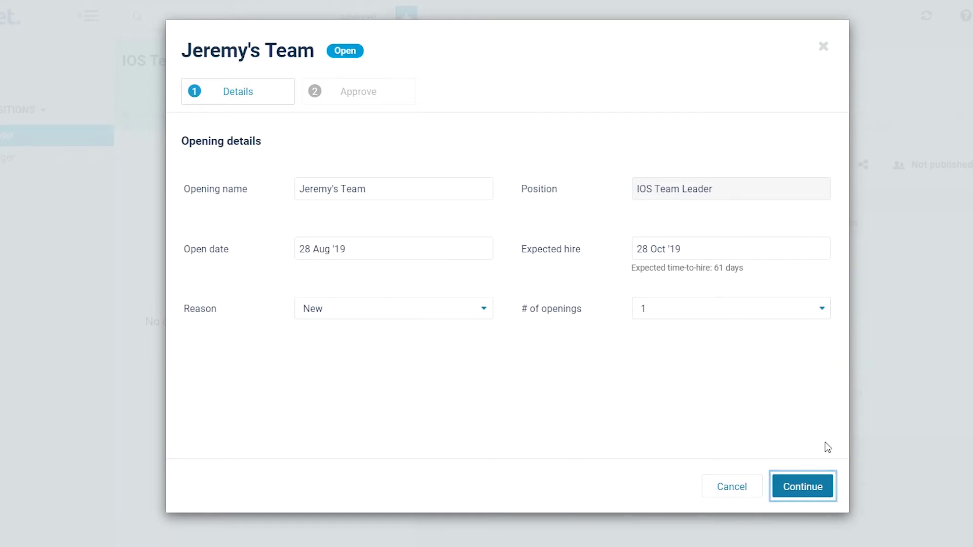
Step: Continue to the approval stage and select the IOS Team Leader in Moscow approval process
click(820, 487)
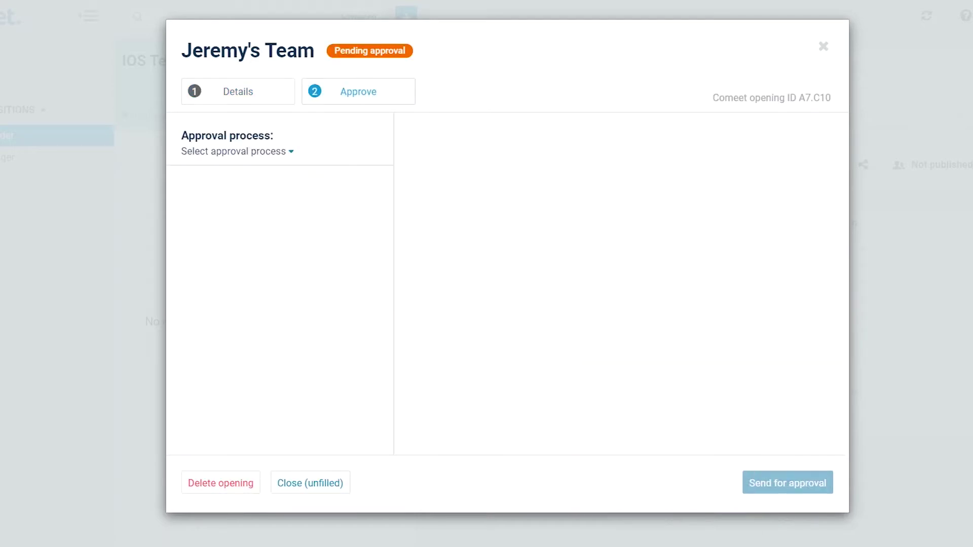
click(286, 152)
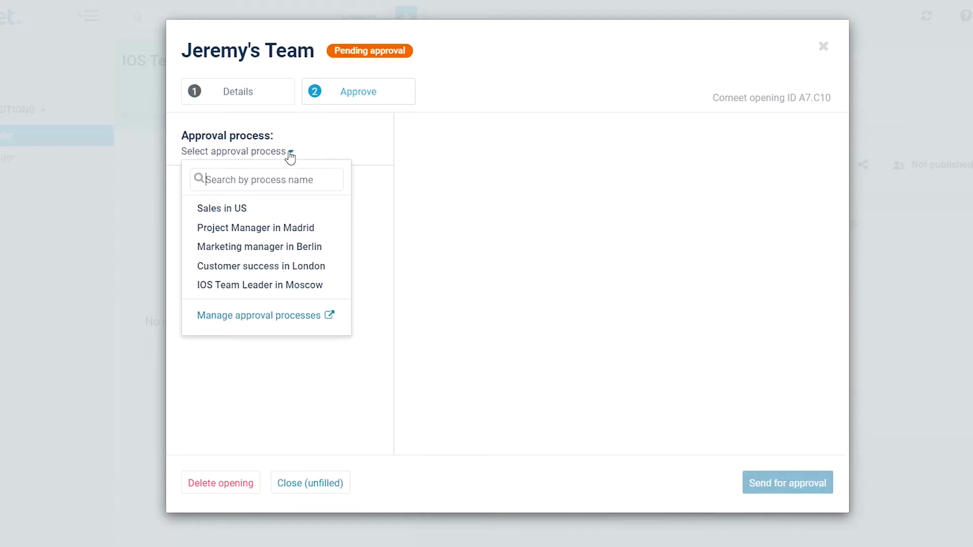
click(298, 284)
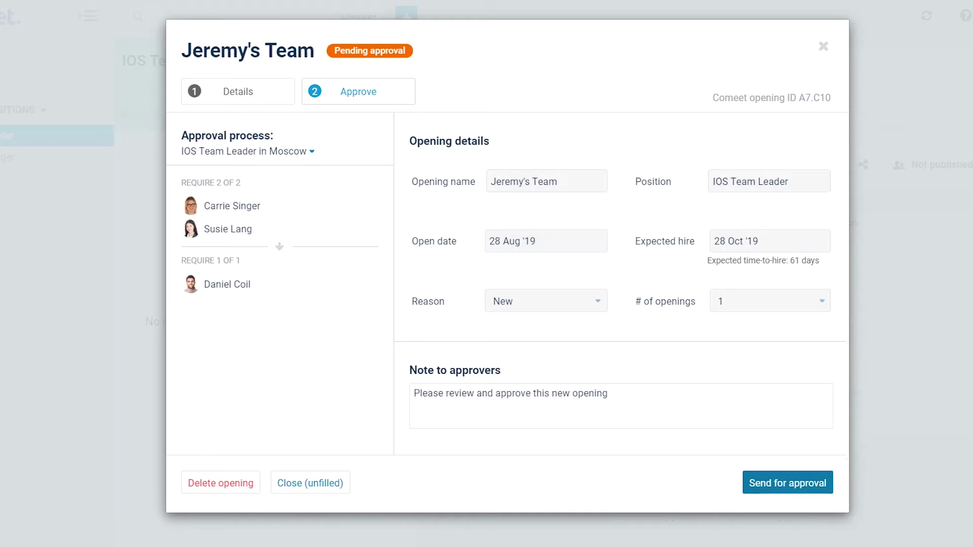
Step: Change the note to approvers to "Hi team, please review and approve this new opening" and send the opening for approval
click(411, 389)
key(Return)
key(Up)
text(Hi t)
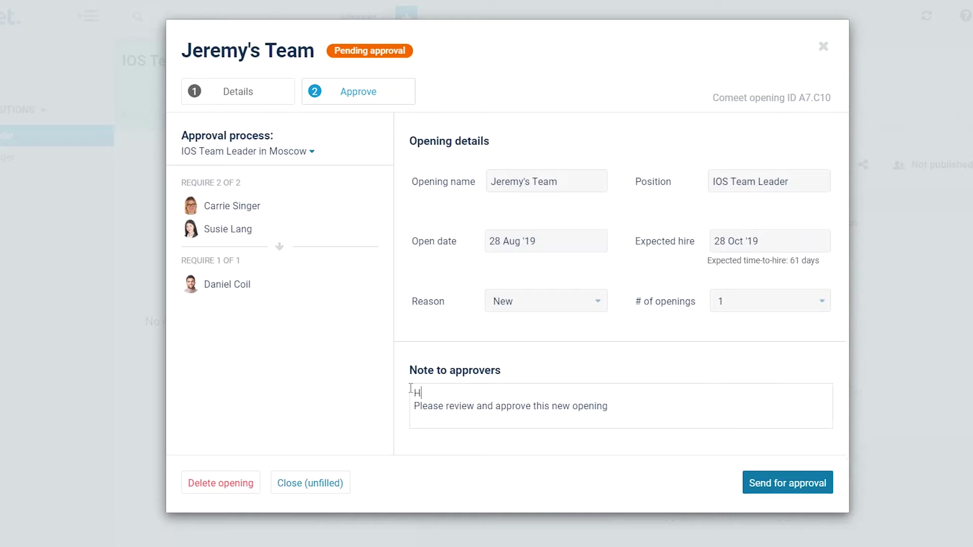
text(eam,)
key(Delete)
key(Delete)
text(p)
key(Tab)
click(819, 490)
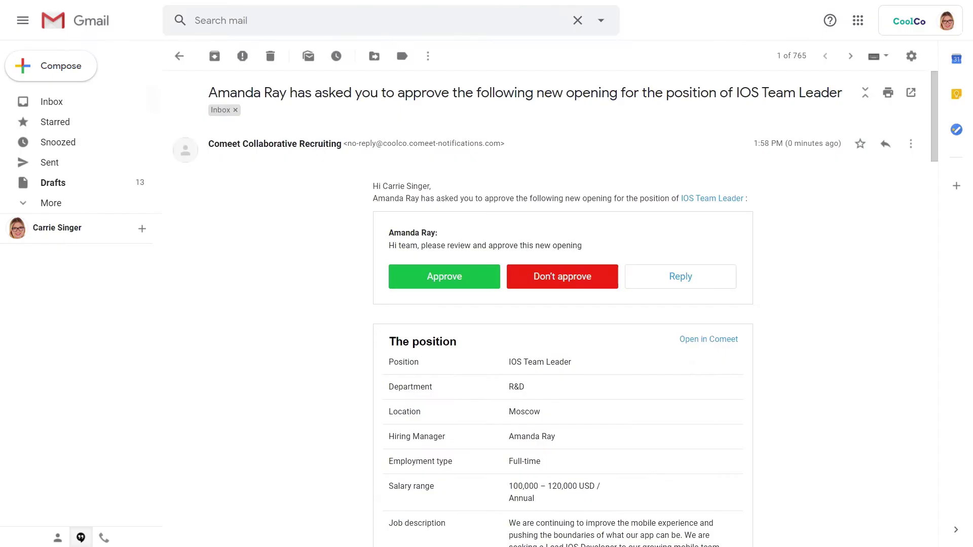
Step: In the approval request e-mail in Gmail, approve the opening and post the comment "Happy to approve the new opening."
drag(937, 129, 941, 242)
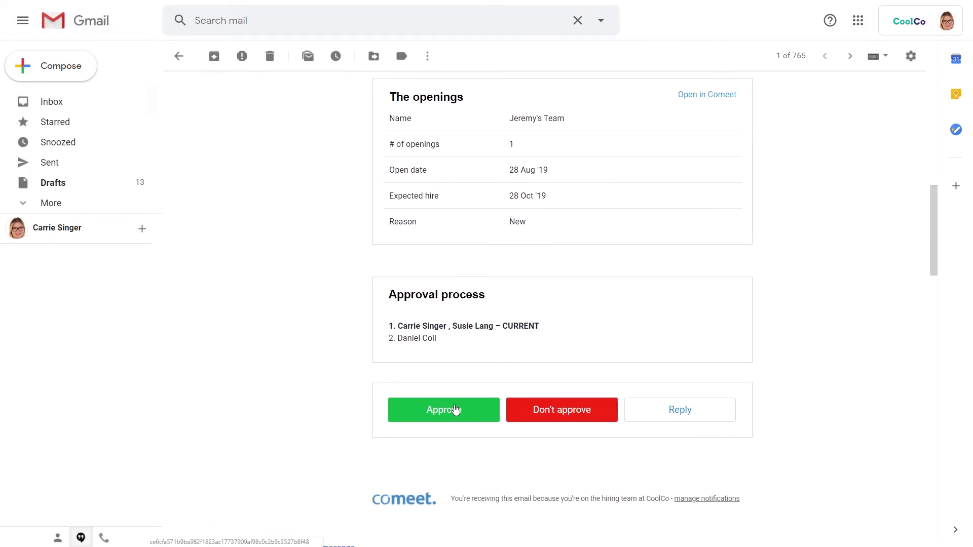
click(456, 410)
click(477, 338)
text(H)
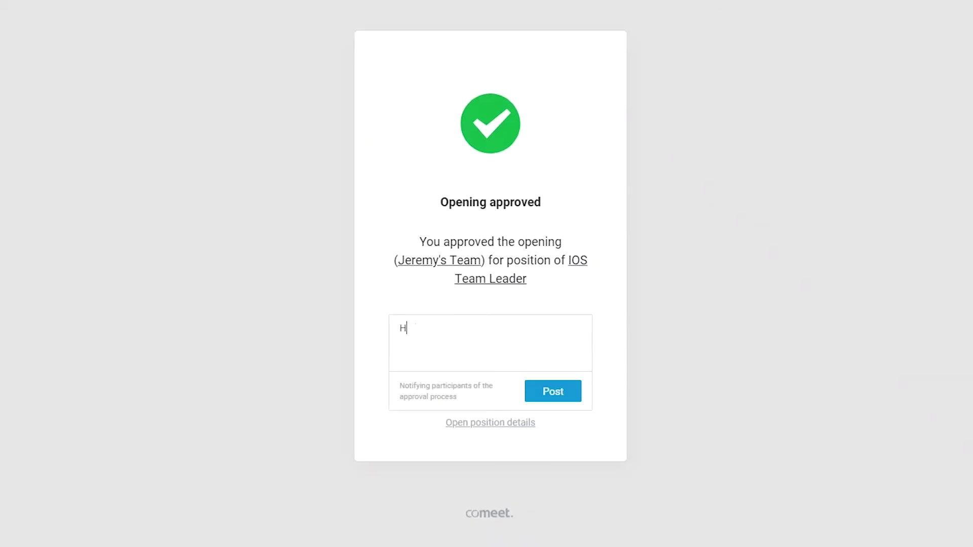
text(appy to approve the new opening.)
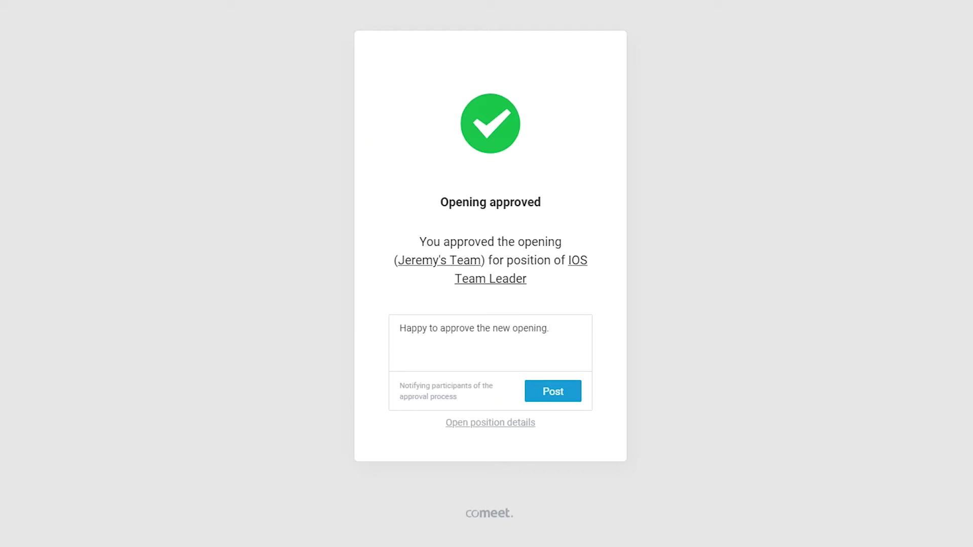
click(572, 399)
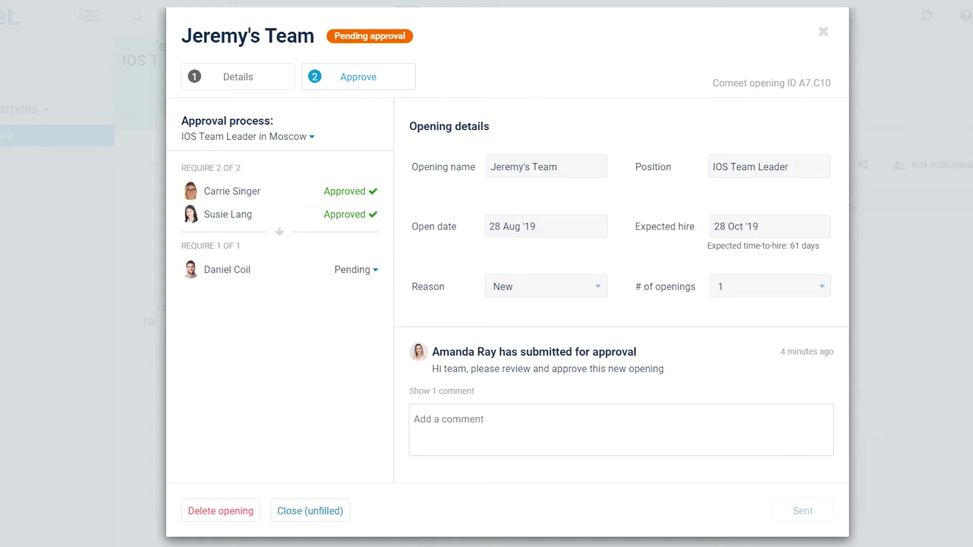
Step: In Comeet, approve the opening on behalf of the approver whose decision is still pending
click(375, 270)
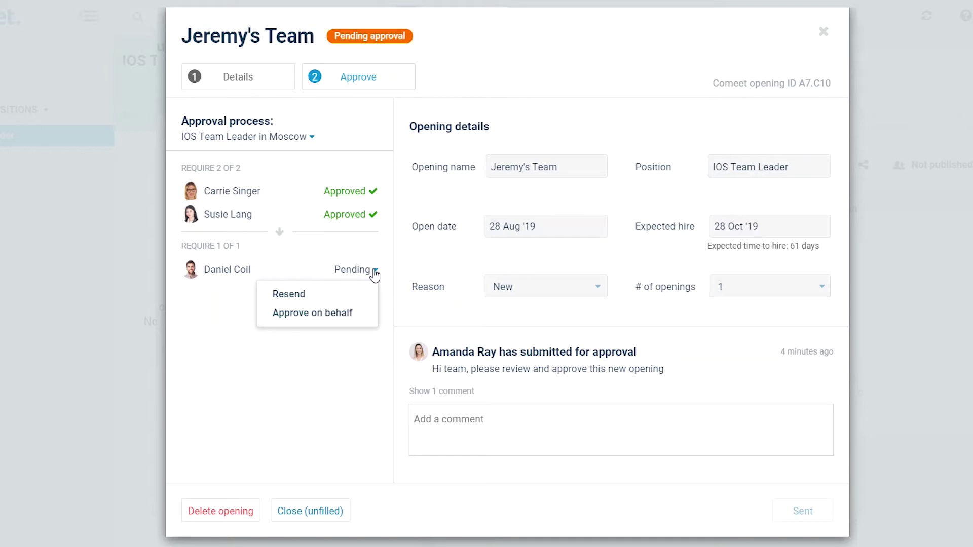
click(355, 312)
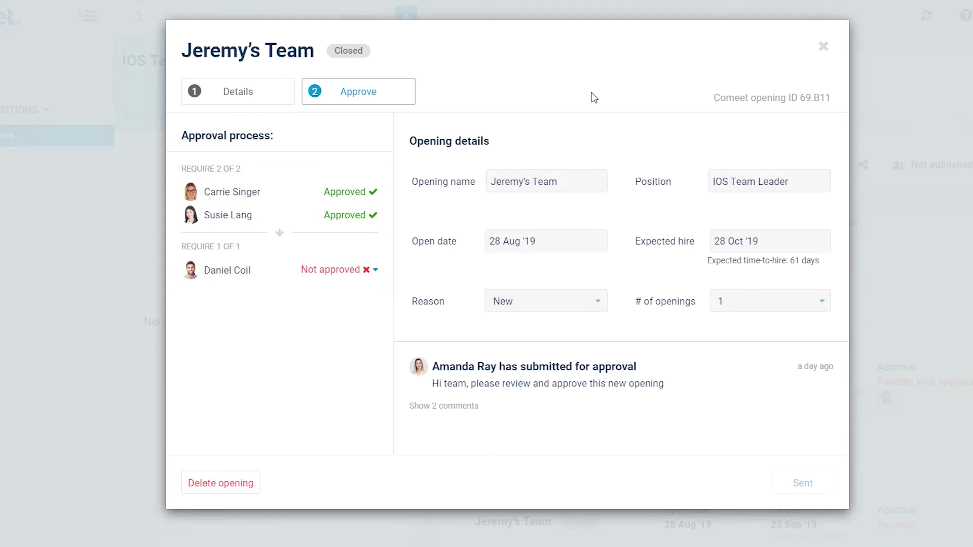
Step: Edit the closed opening that was not approved, set its reason to Replacement, and resubmit it for approval
click(256, 93)
click(806, 487)
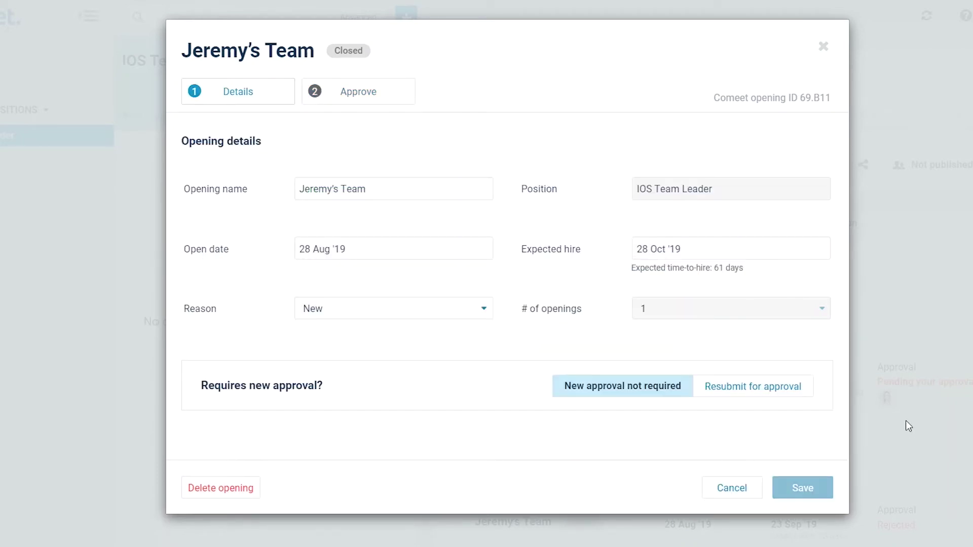
click(458, 316)
click(355, 354)
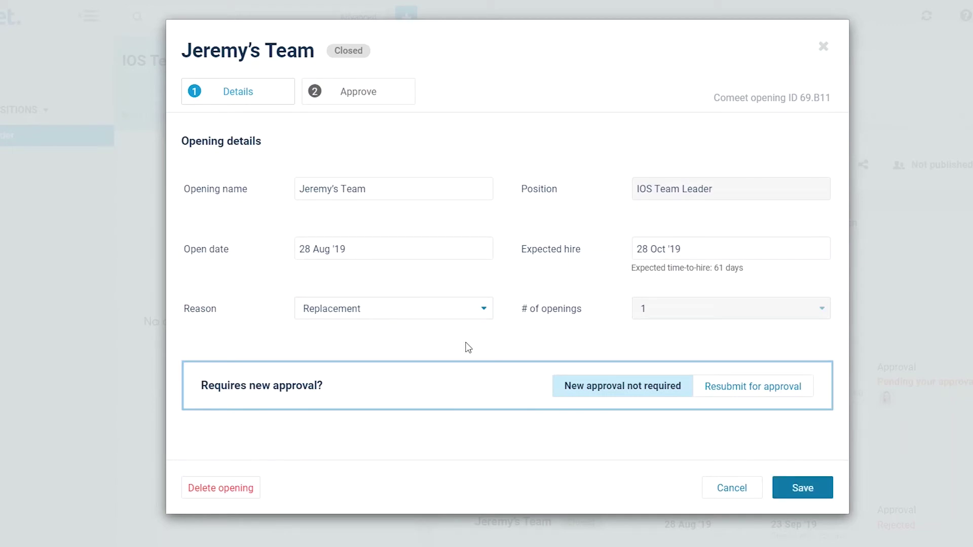
click(737, 394)
click(817, 488)
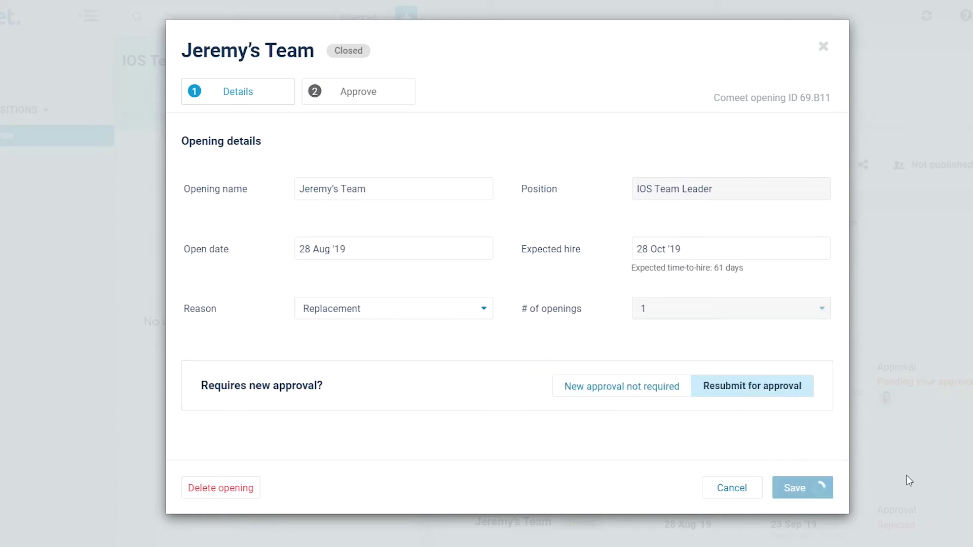
click(825, 481)
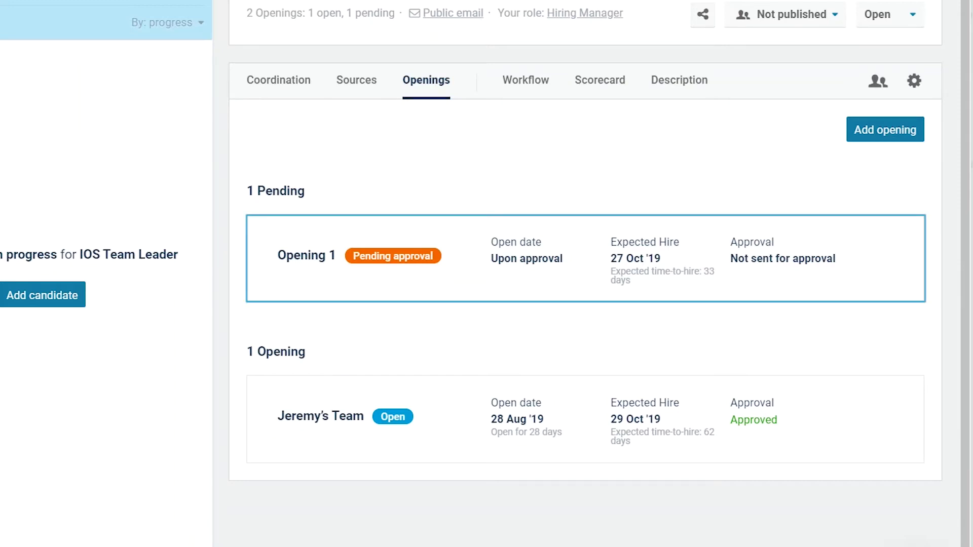
Step: Rename the pending Opening 1 to "Marketing Berlin" and save it
click(866, 285)
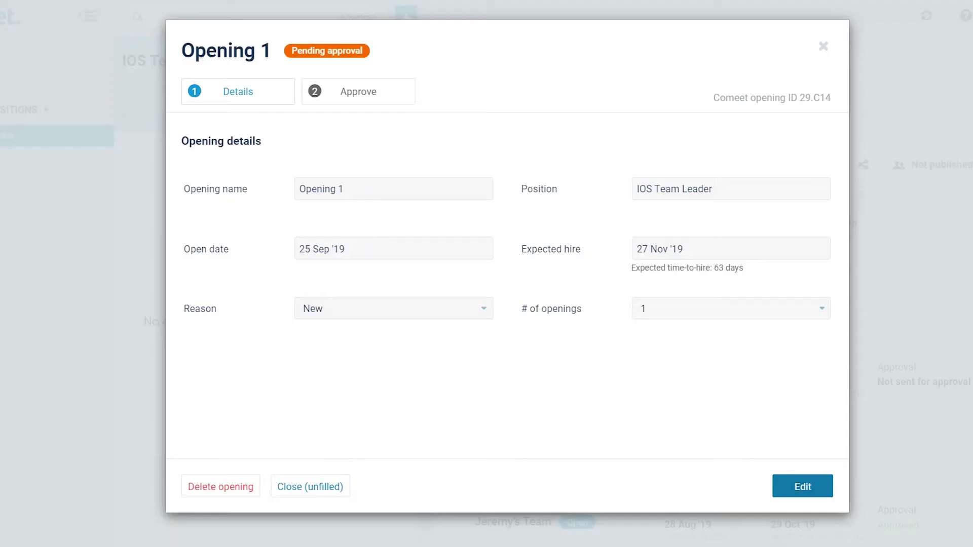
click(801, 487)
click(479, 192)
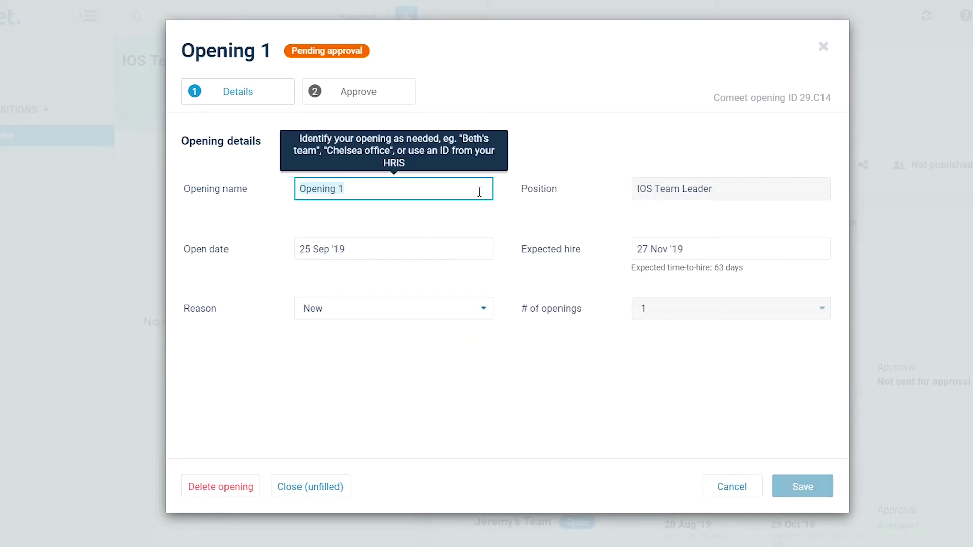
text(Marketing Ber)
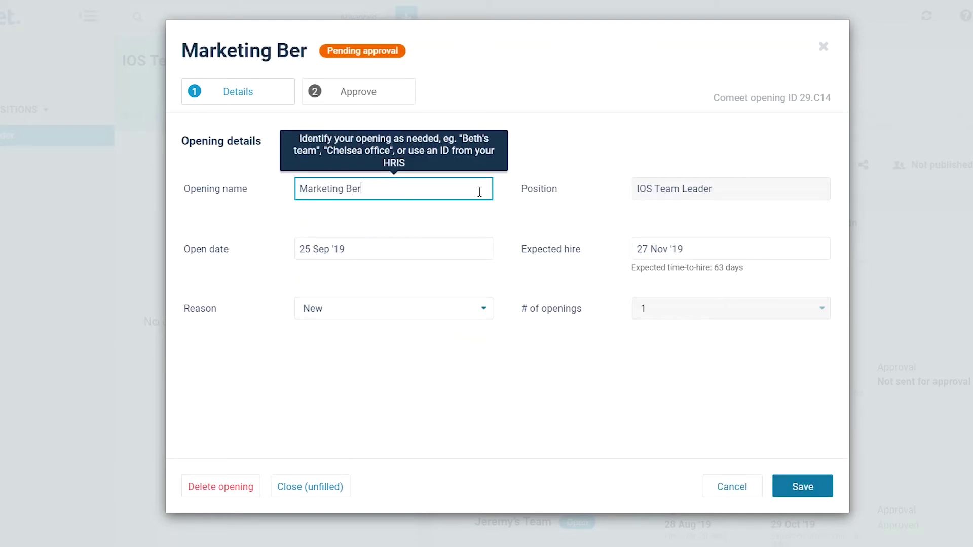
text(lin)
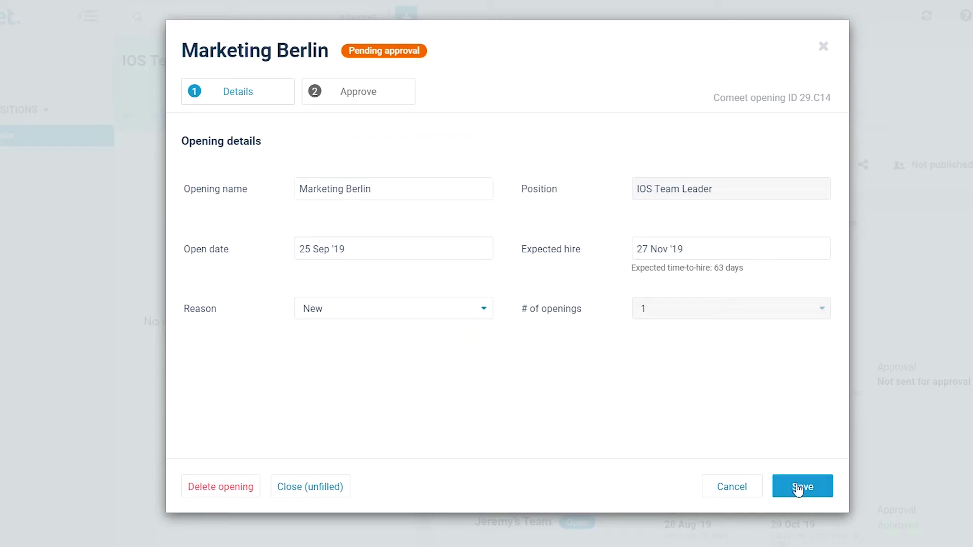
click(799, 487)
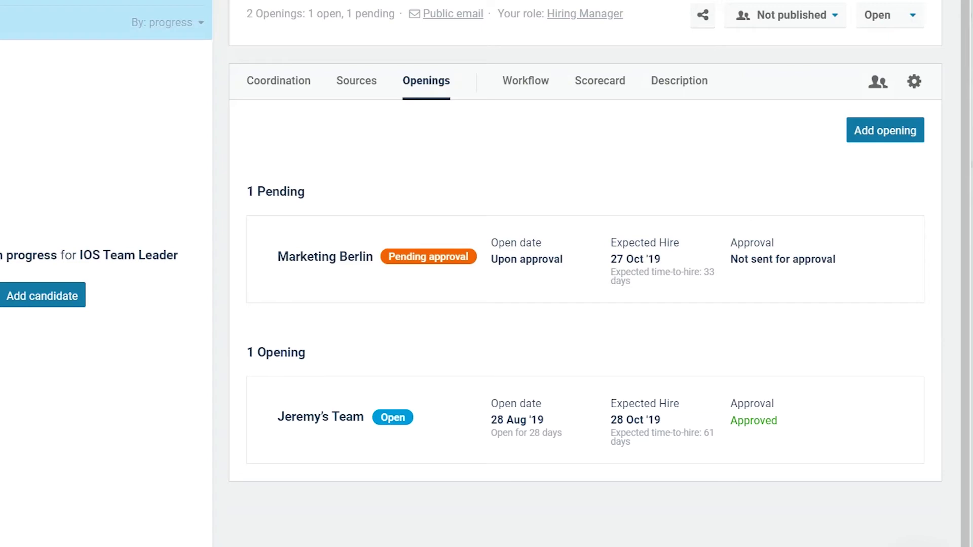
Step: Open the approved opening for editing and set its expected hire date to 30 Oct '19
click(890, 417)
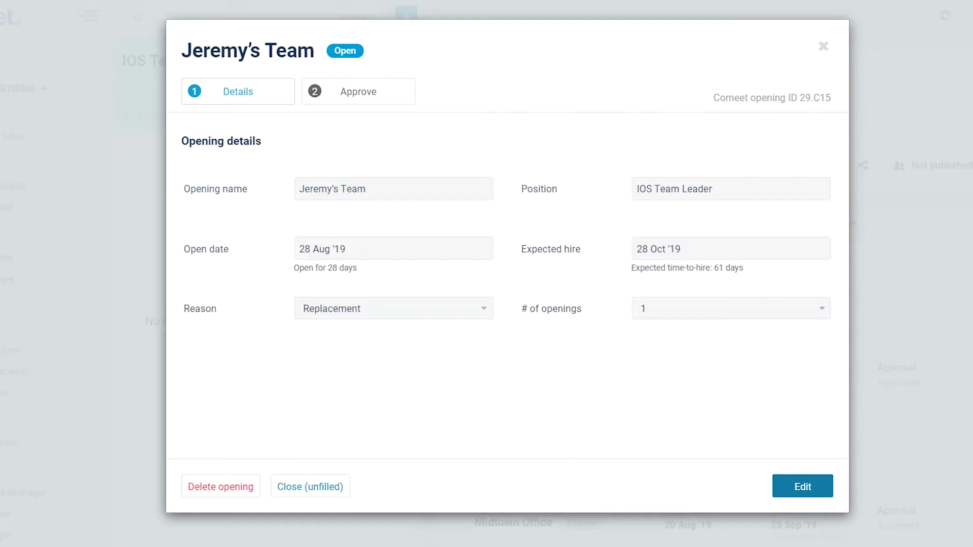
click(822, 486)
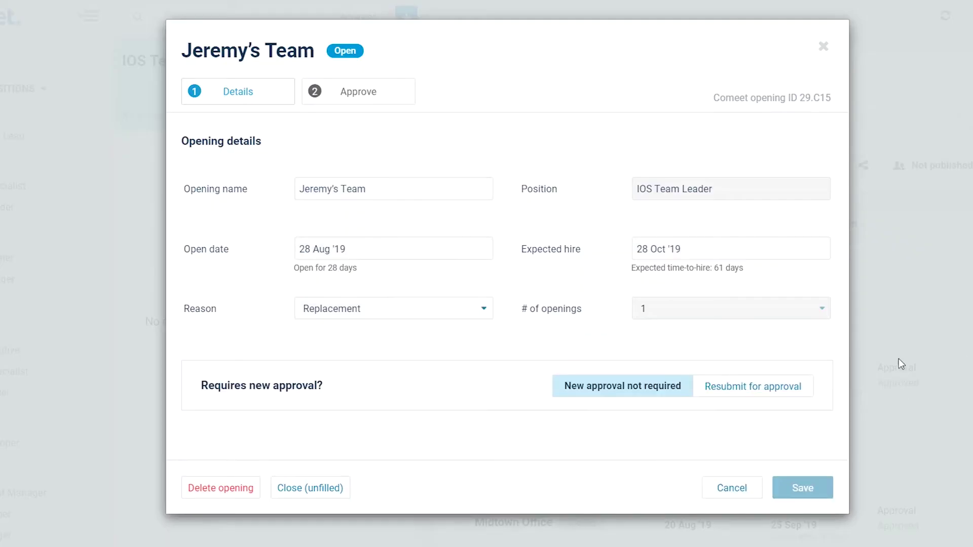
click(793, 257)
click(708, 395)
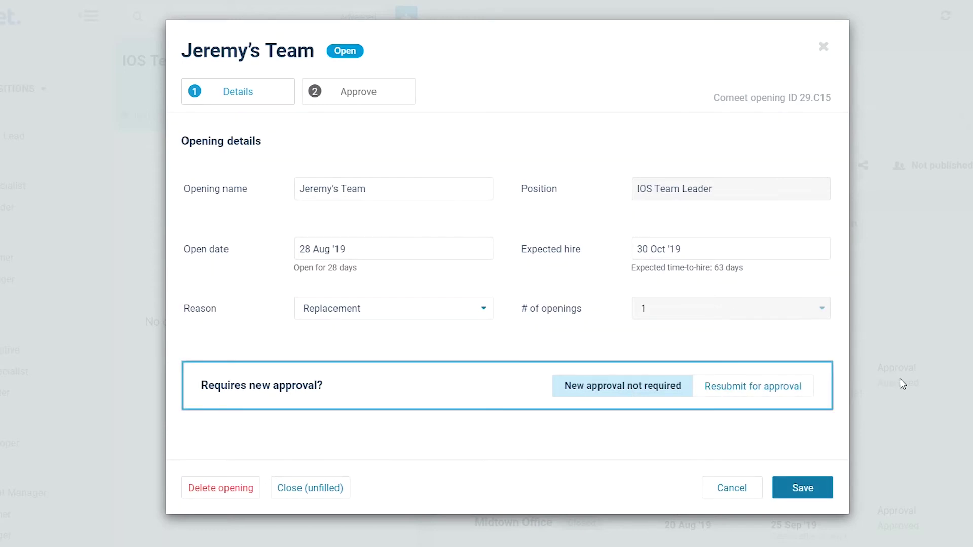
Step: Save the edited opening without requiring new approval, and close the Midtown Office opening as unfilled
click(818, 490)
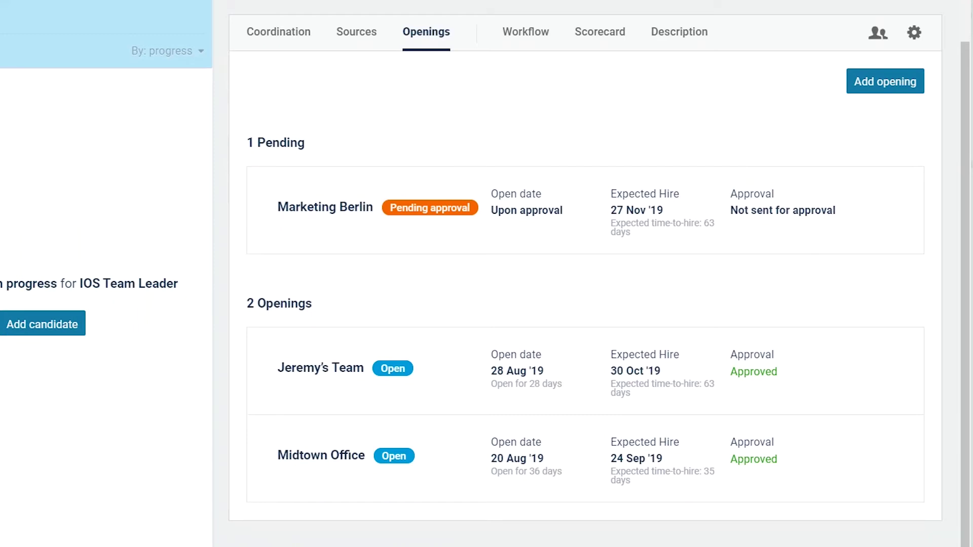
click(879, 456)
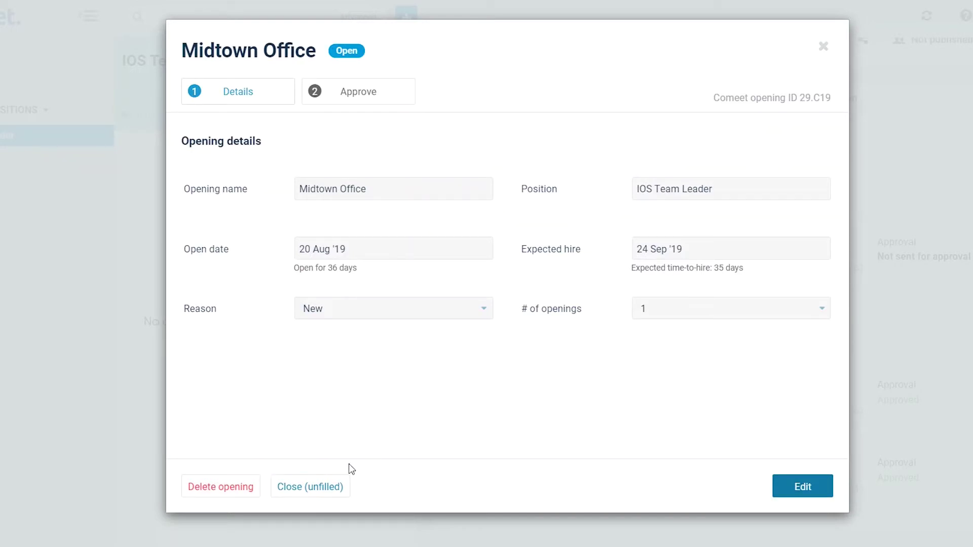
click(324, 487)
click(661, 267)
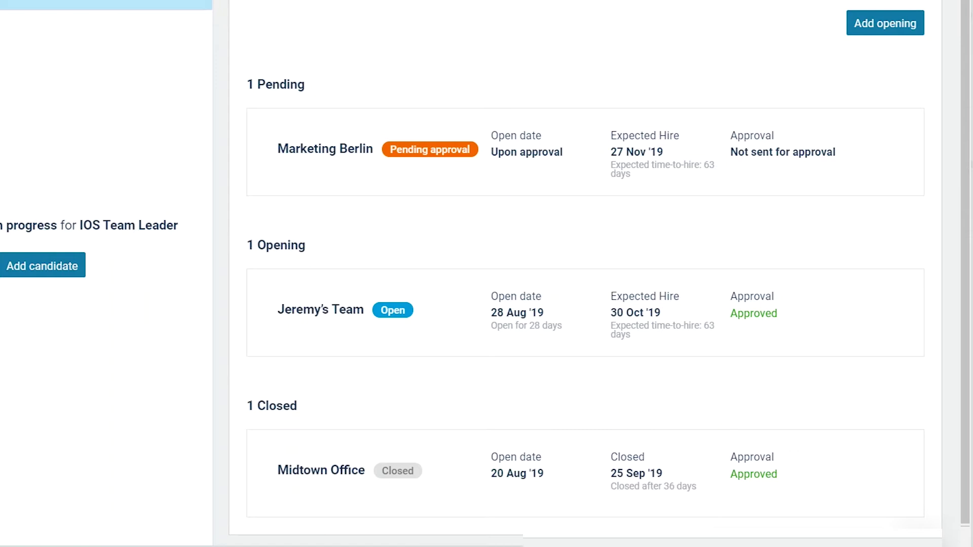
Step: Delete the Marketing Berlin opening that is pending approval
click(873, 189)
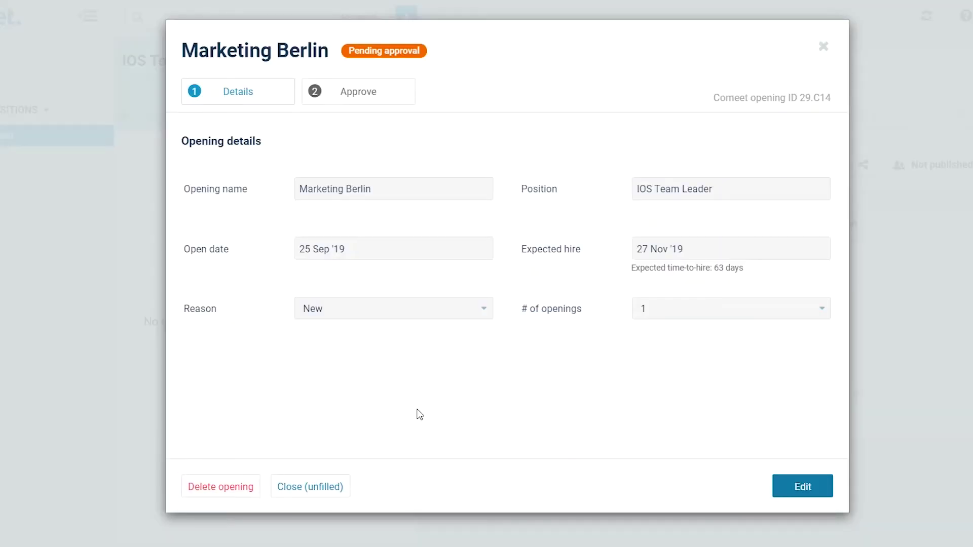
click(237, 488)
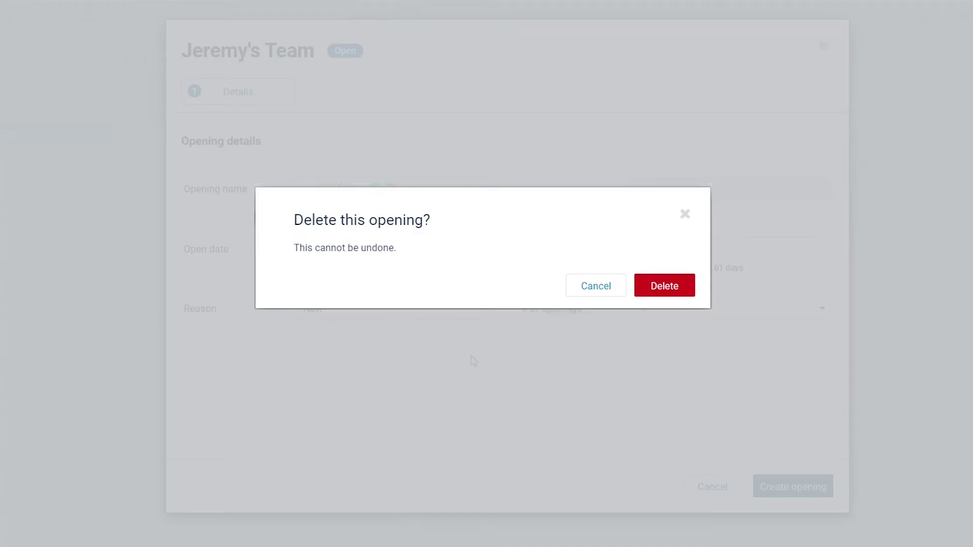
click(658, 289)
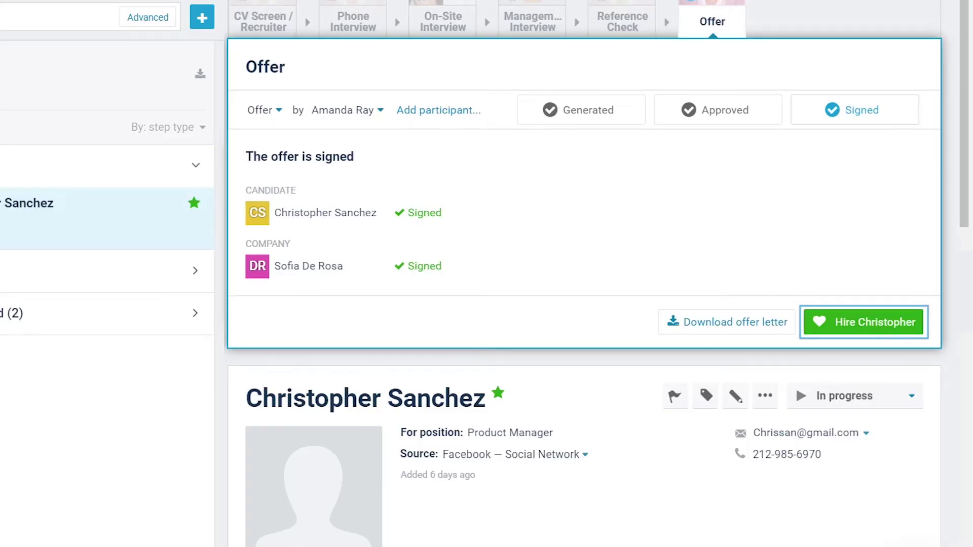
Step: Start hiring the Product Manager candidate whose offer is signed, and assign the hire to the opening dated 24 Jul '19
click(897, 323)
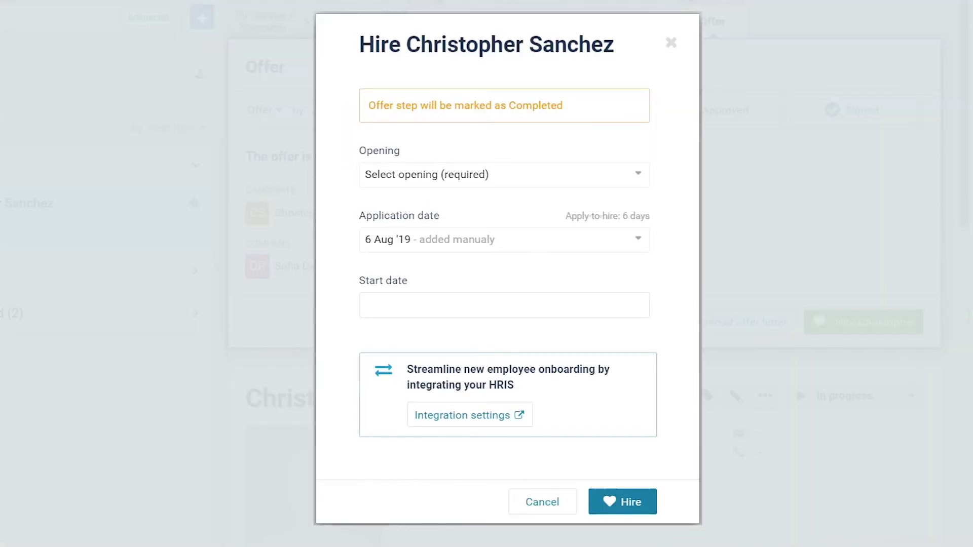
click(646, 181)
click(634, 258)
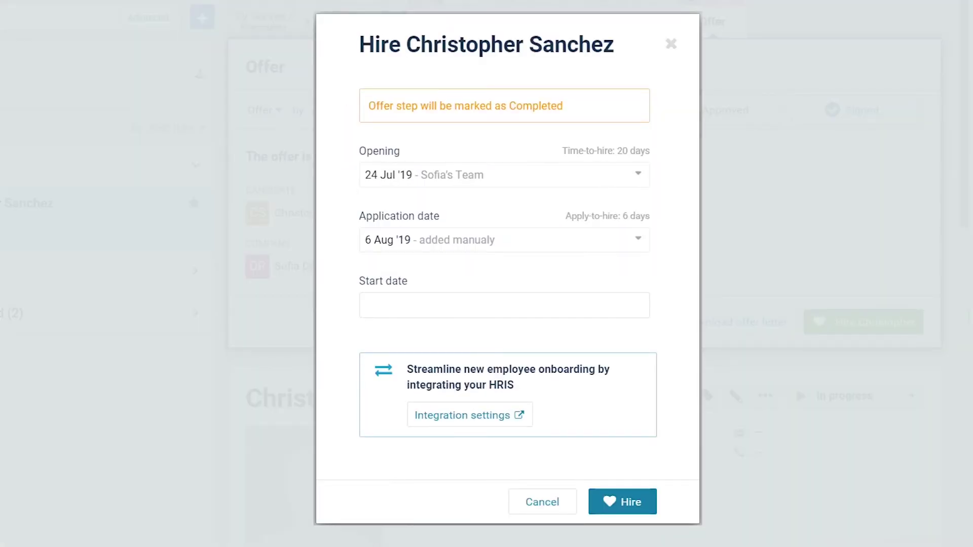
Step: Set the application date to 1 Aug '19 and the start date to 20 Aug '19, and complete the hire
click(647, 239)
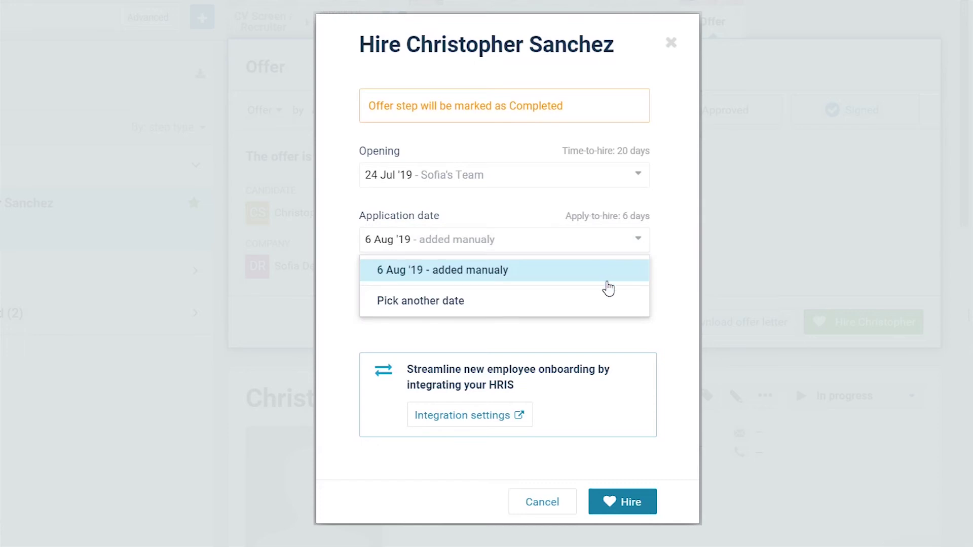
click(604, 301)
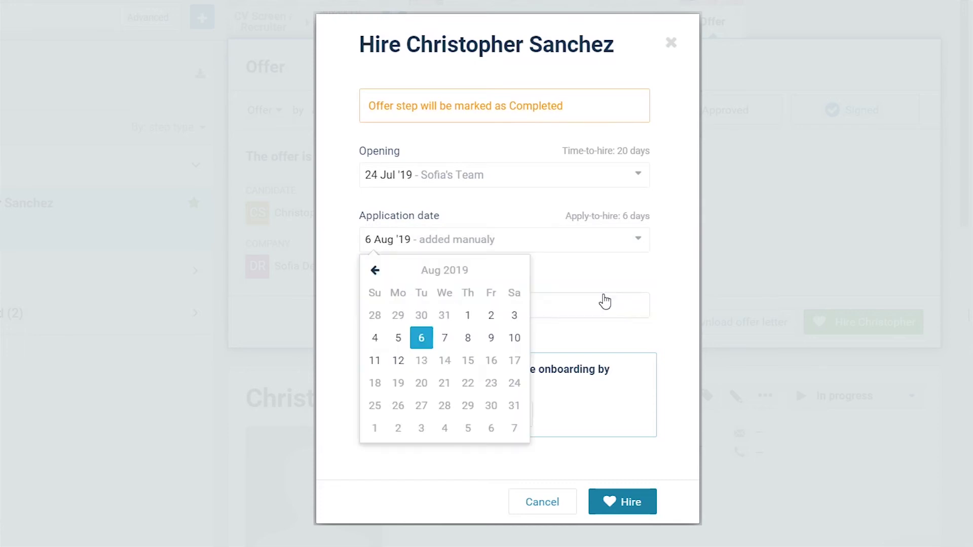
click(471, 315)
click(613, 306)
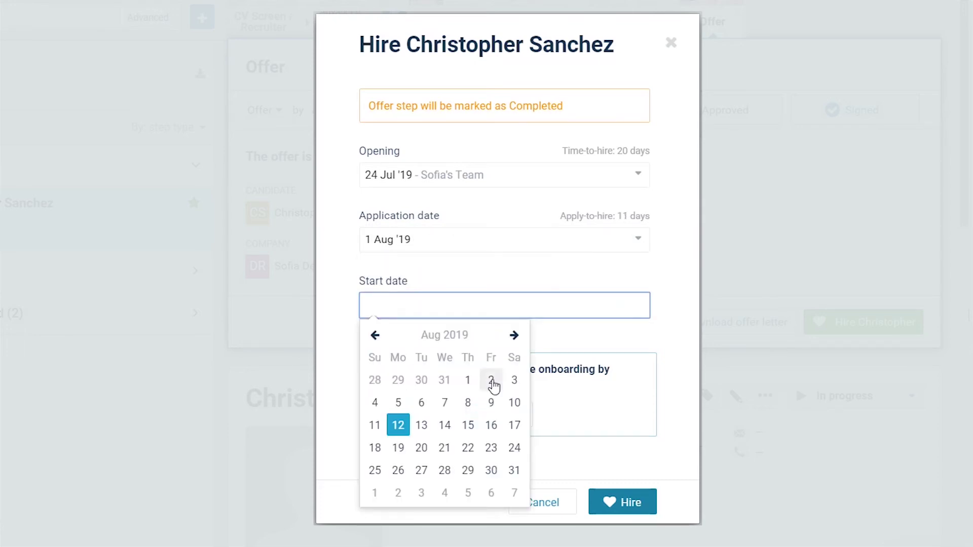
click(421, 448)
click(631, 502)
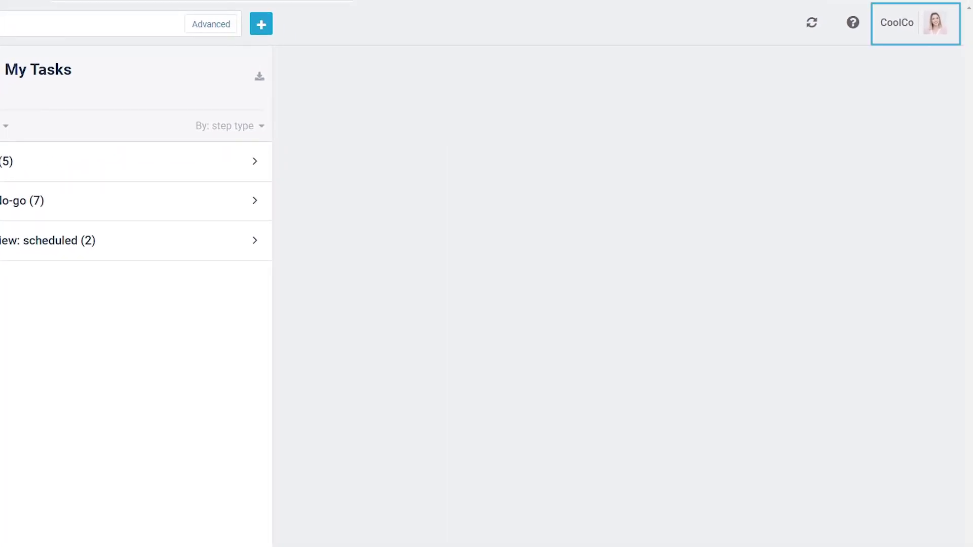
Step: Open the reports and display the positions overview for August 2019
click(935, 23)
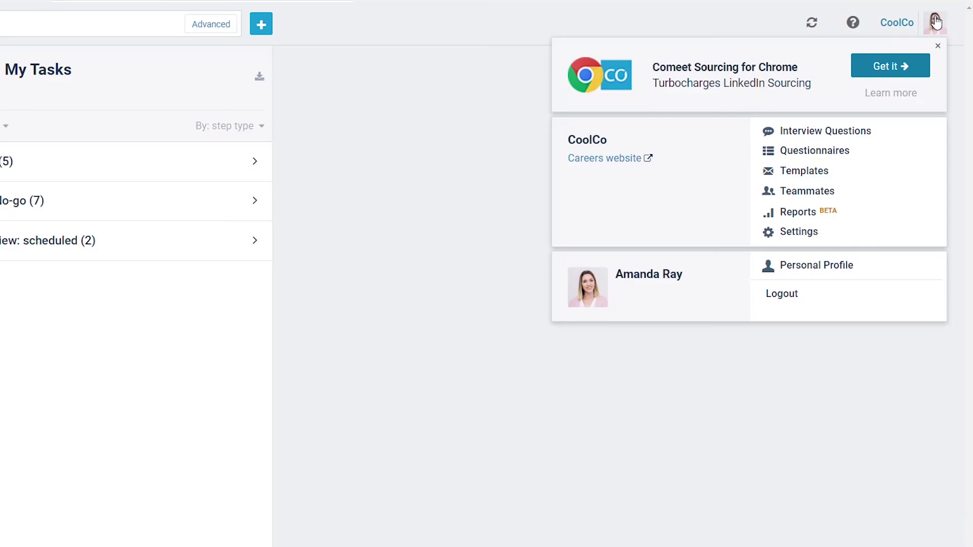
click(905, 212)
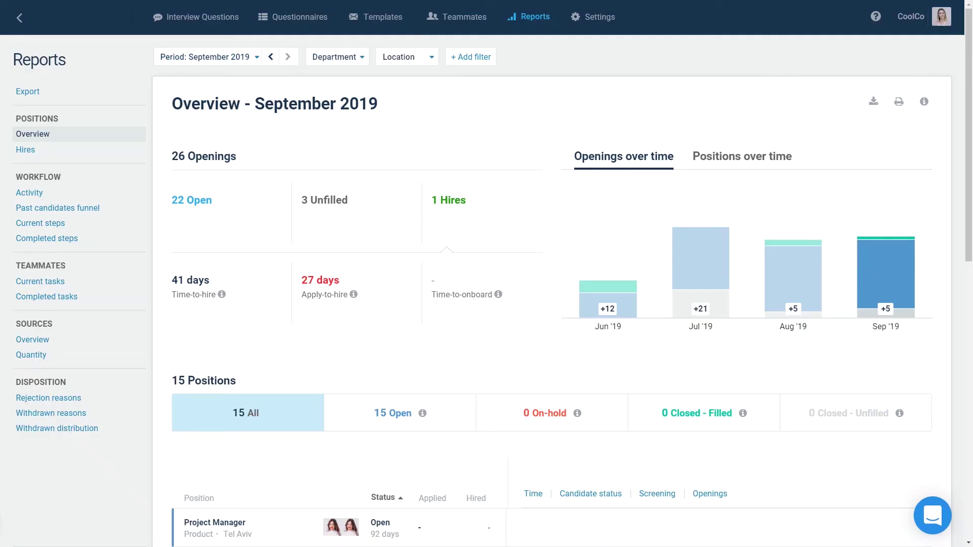
click(257, 58)
click(271, 57)
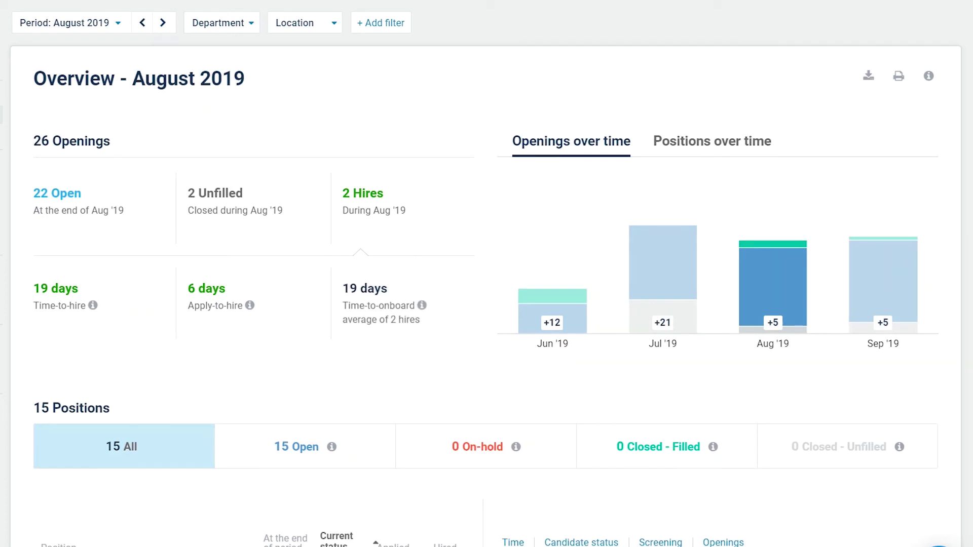
Step: Examine the overview's openings and positions charts over time, and open the report of hires for August 2019
mouse_move(682, 307)
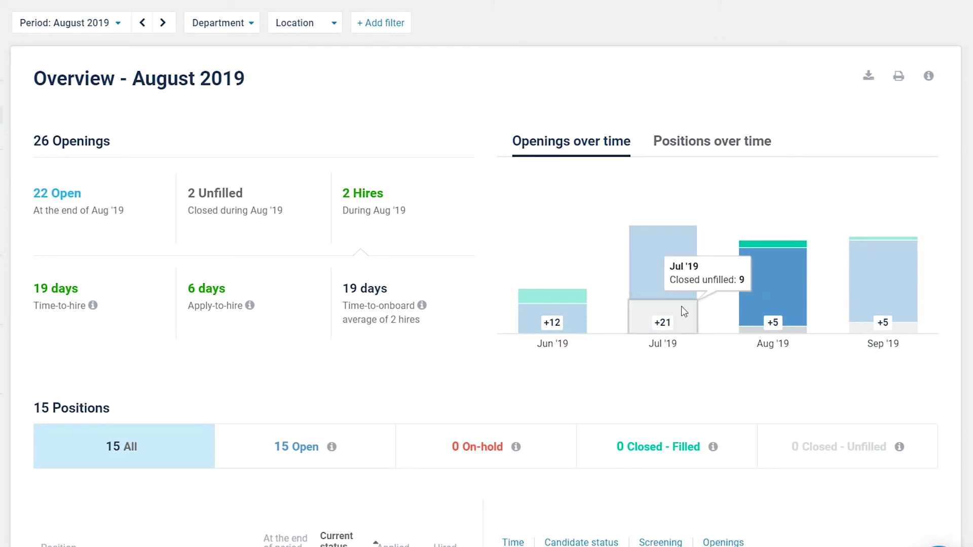
mouse_move(582, 318)
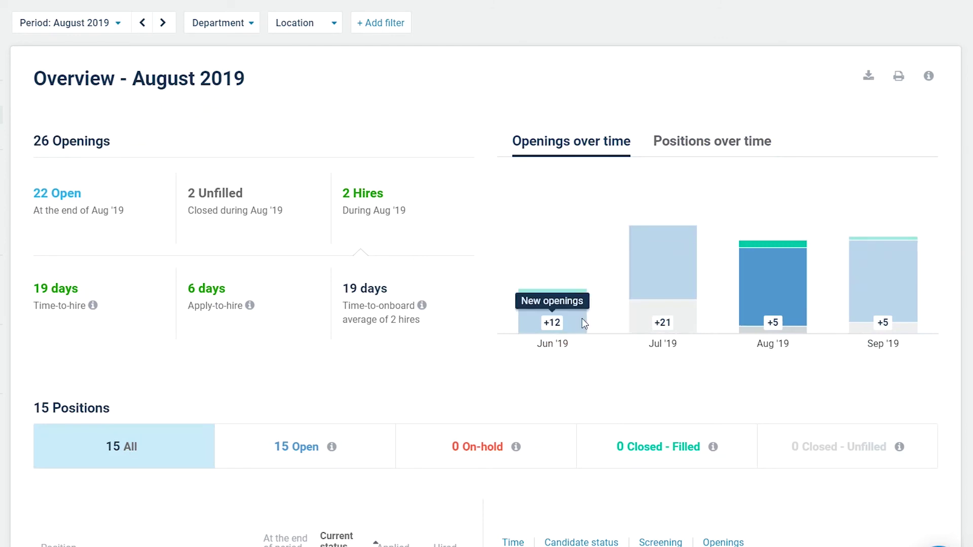
click(691, 143)
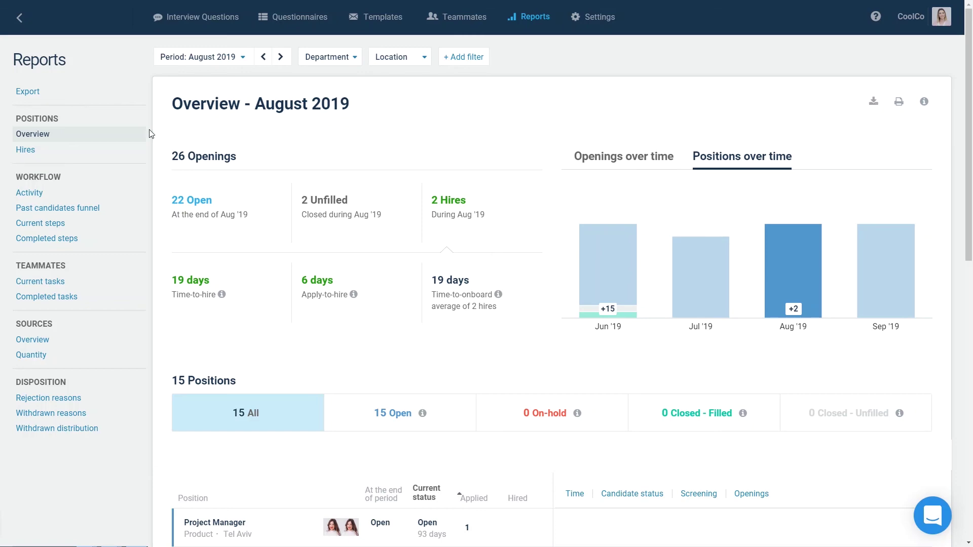
click(98, 150)
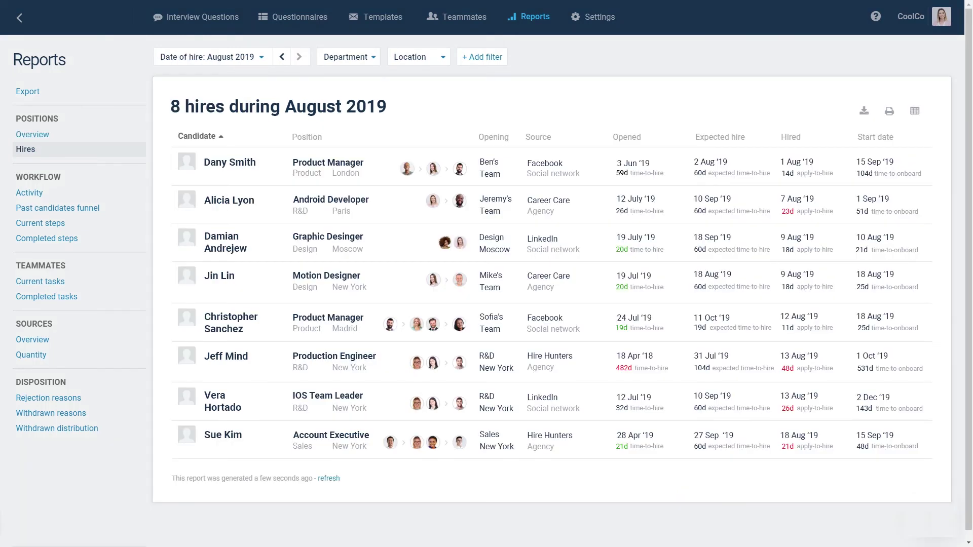